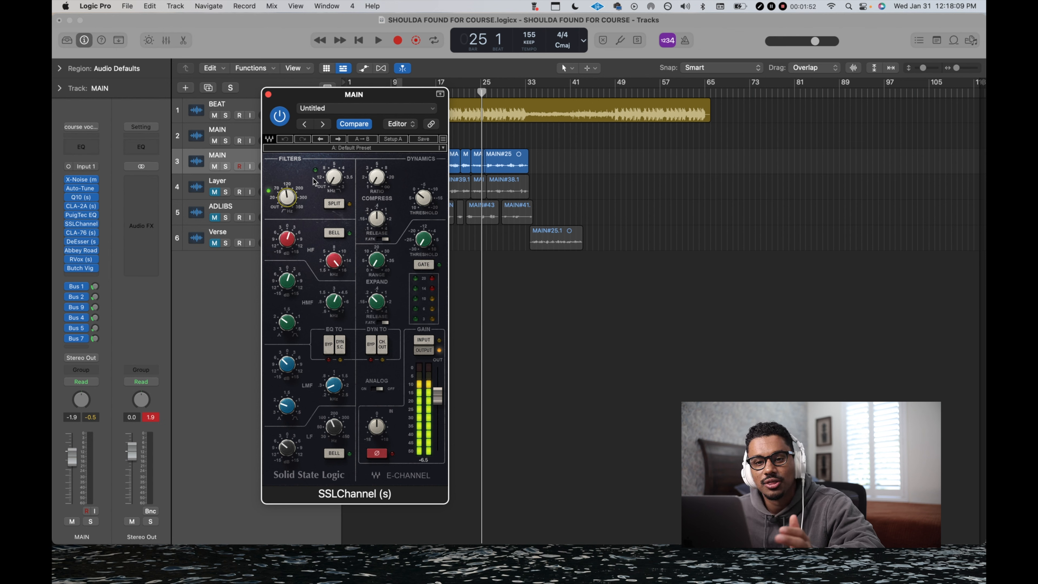
# Examine the high-pass filter frequency and low-pass filter in the SSLChannel filter section, leaving the low-pass filter switched out.
pyautogui.moveTo(287, 195)
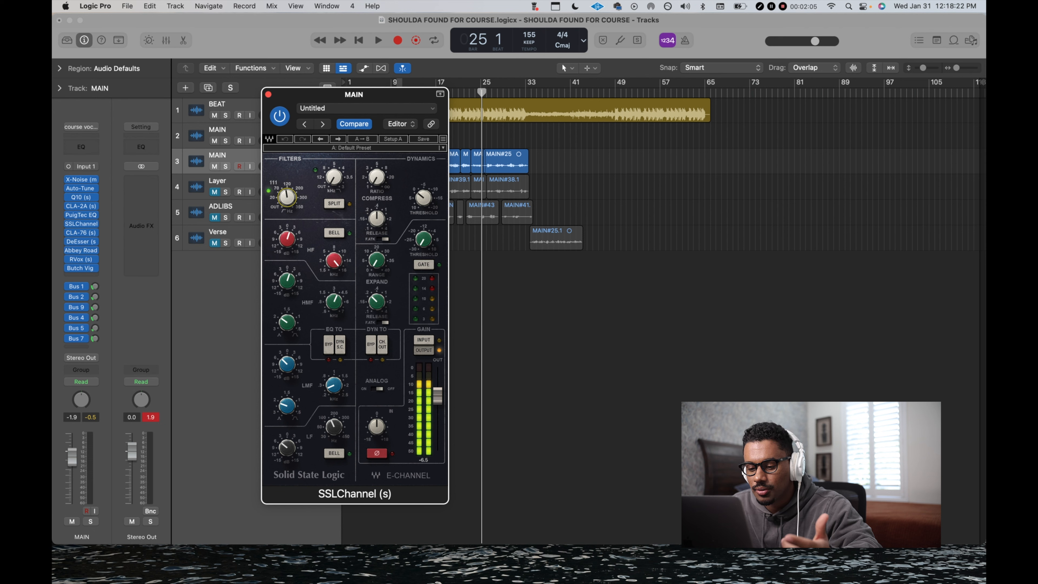
pyautogui.moveTo(286, 194); pyautogui.dragTo(287, 193)
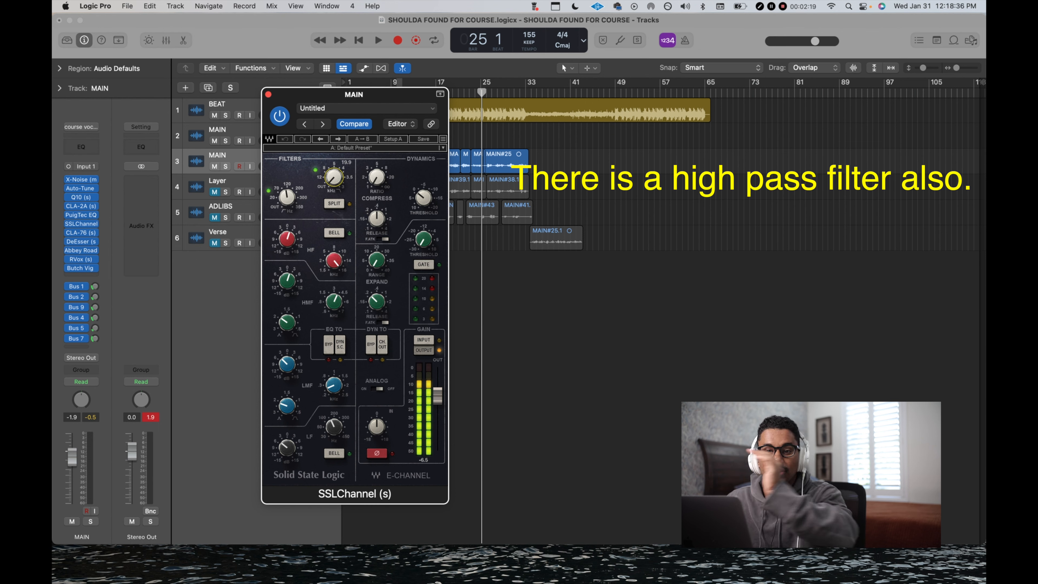
pyautogui.moveTo(334, 178); pyautogui.dragTo(334, 180)
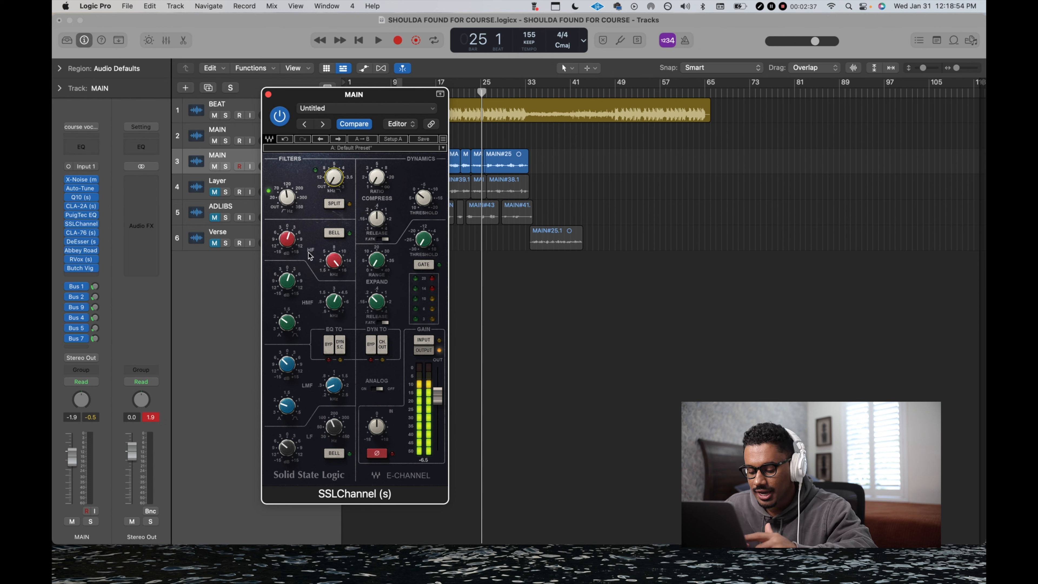
# Examine the HF band's frequency, gain and bell controls in the SSLChannel EQ.
pyautogui.click(334, 264)
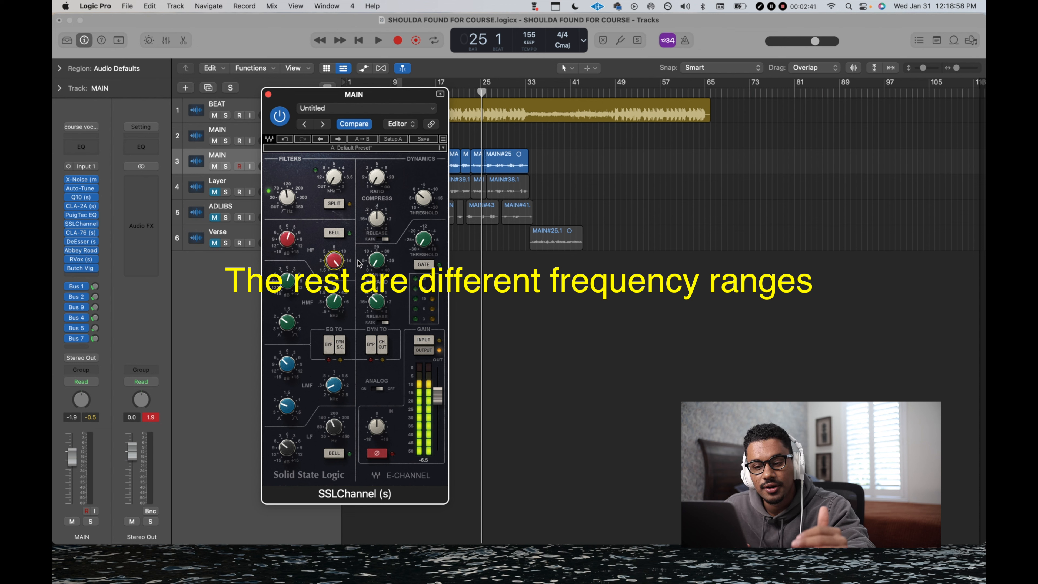
pyautogui.click(338, 265)
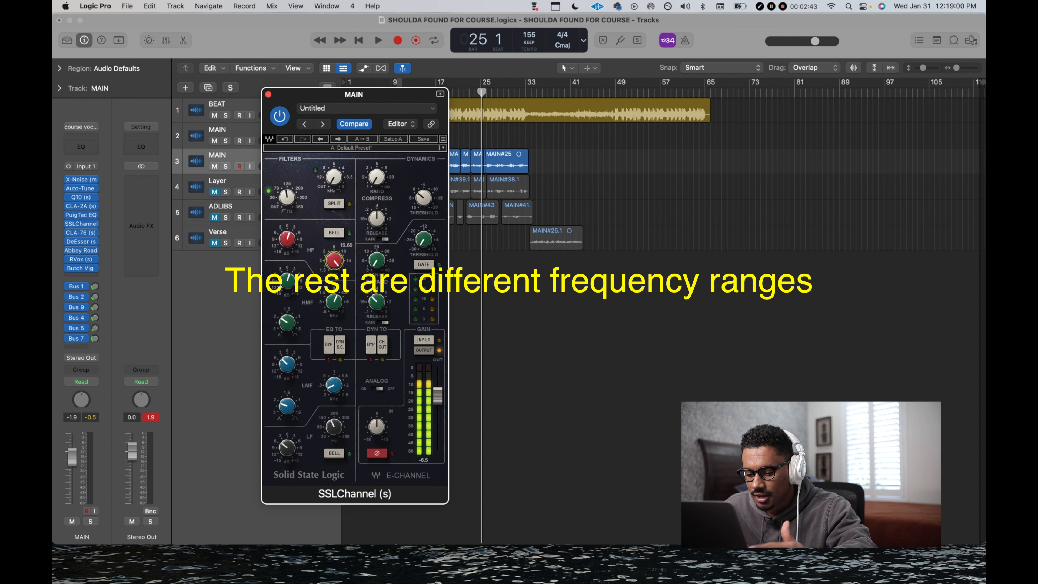
pyautogui.moveTo(334, 261); pyautogui.dragTo(334, 262)
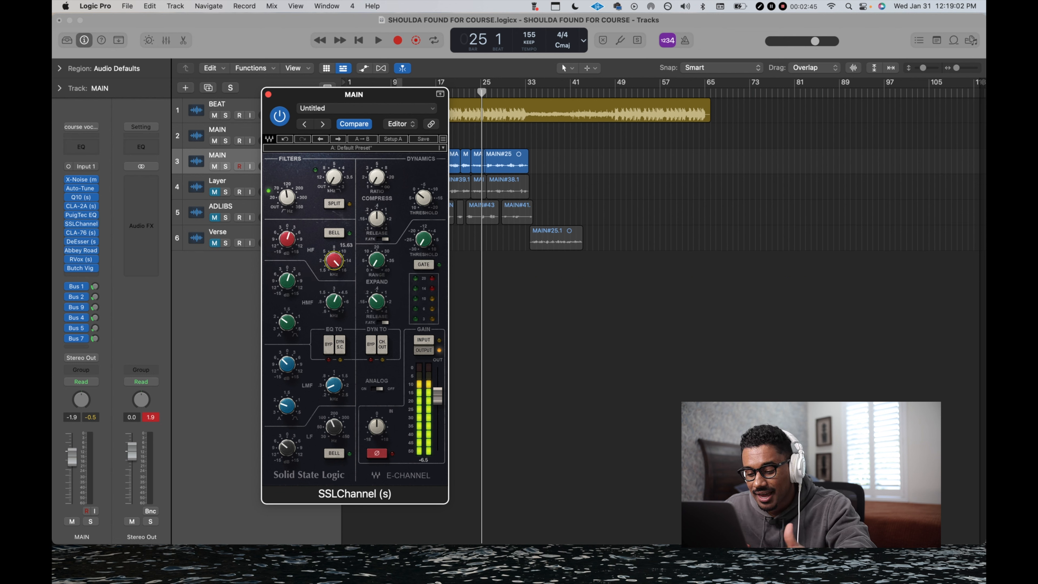
pyautogui.click(293, 235)
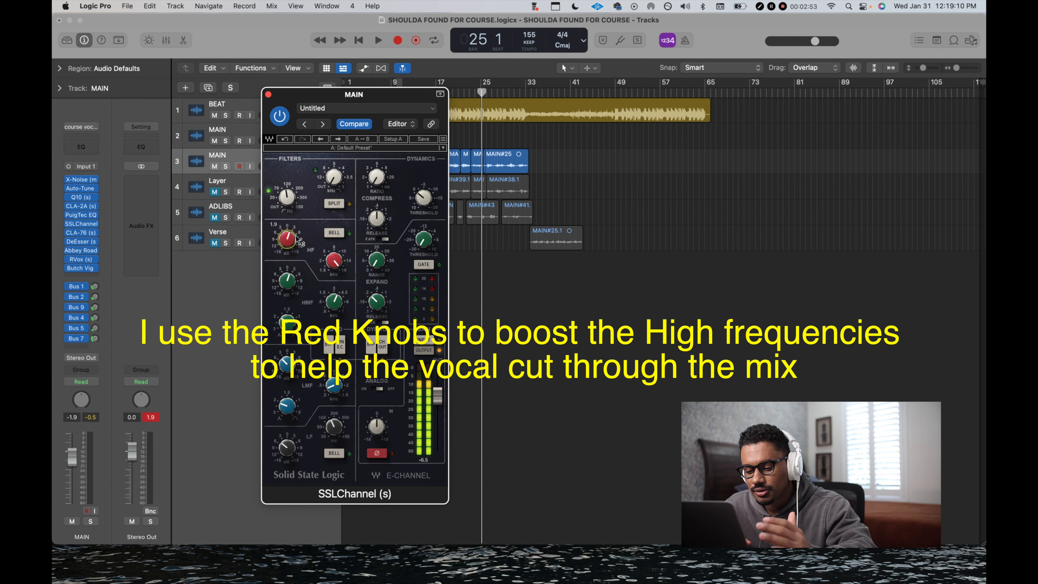
pyautogui.click(338, 234)
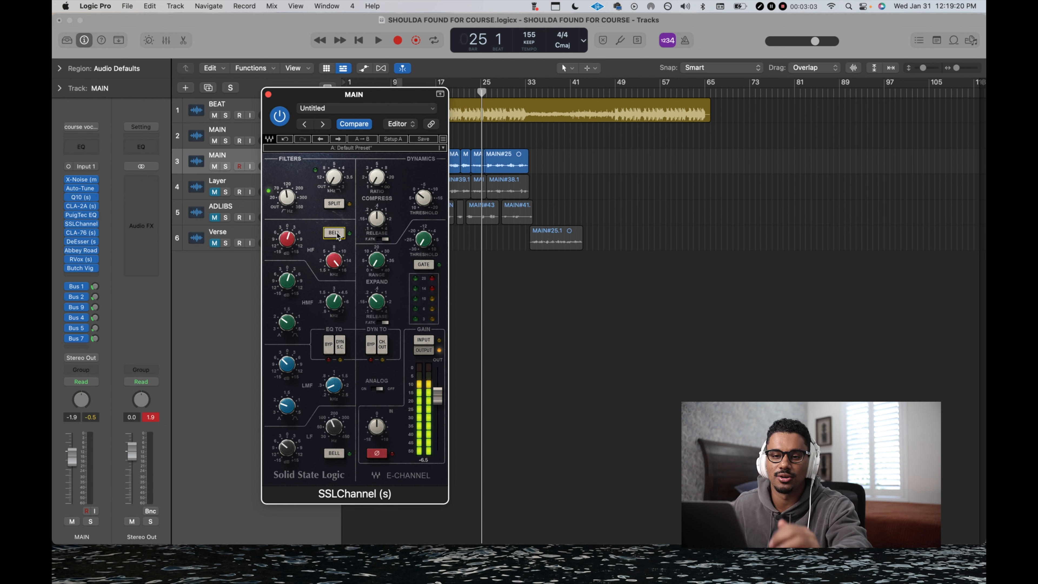
# Open the Q10 equalizer, try a 1.7 dB bell boost at 11727 Hz on band 10, and undo it.
pyautogui.click(84, 198)
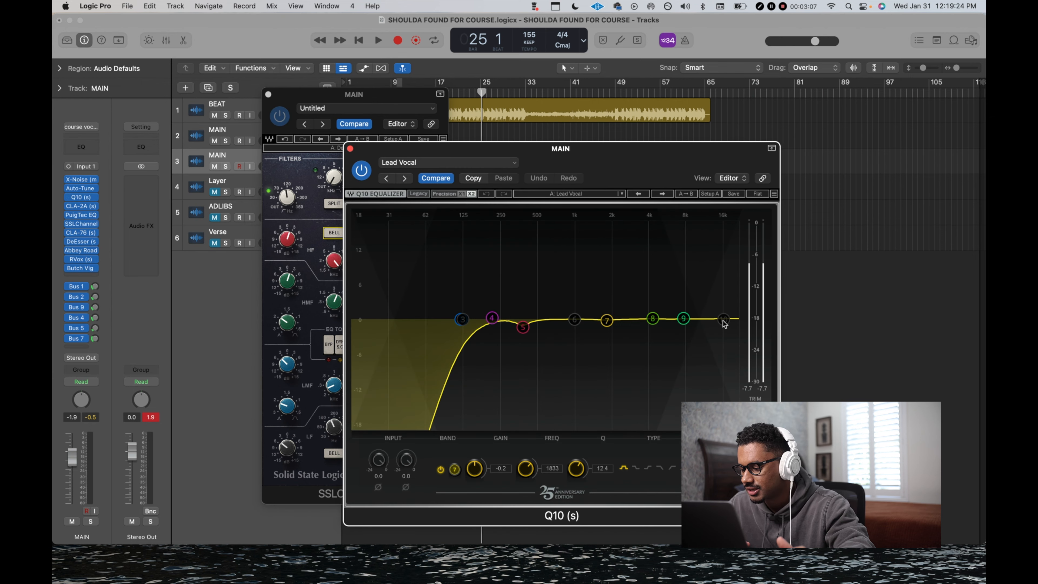
pyautogui.moveTo(723, 320); pyautogui.dragTo(707, 309)
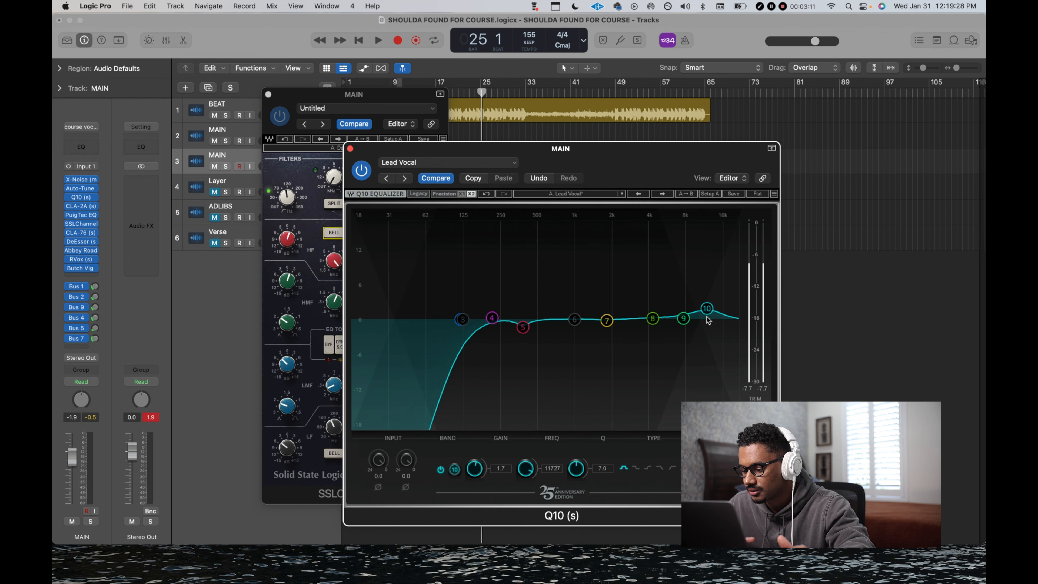
pyautogui.click(487, 194)
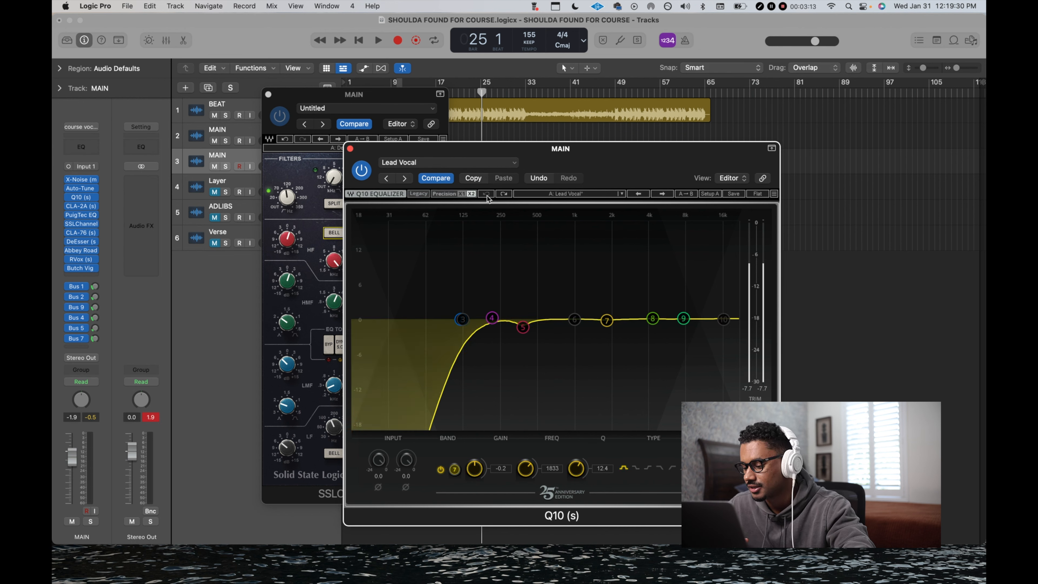
# Try a high-shelf boost of 3.0 dB at 10337 Hz on Q10 band 10, disable the band and close the equalizer.
pyautogui.click(722, 320)
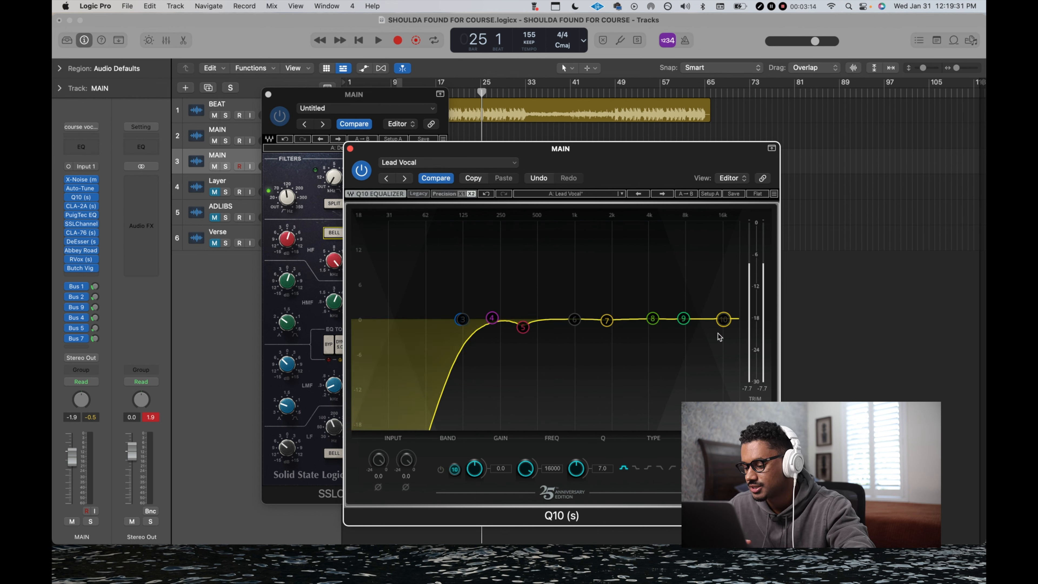
pyautogui.click(673, 469)
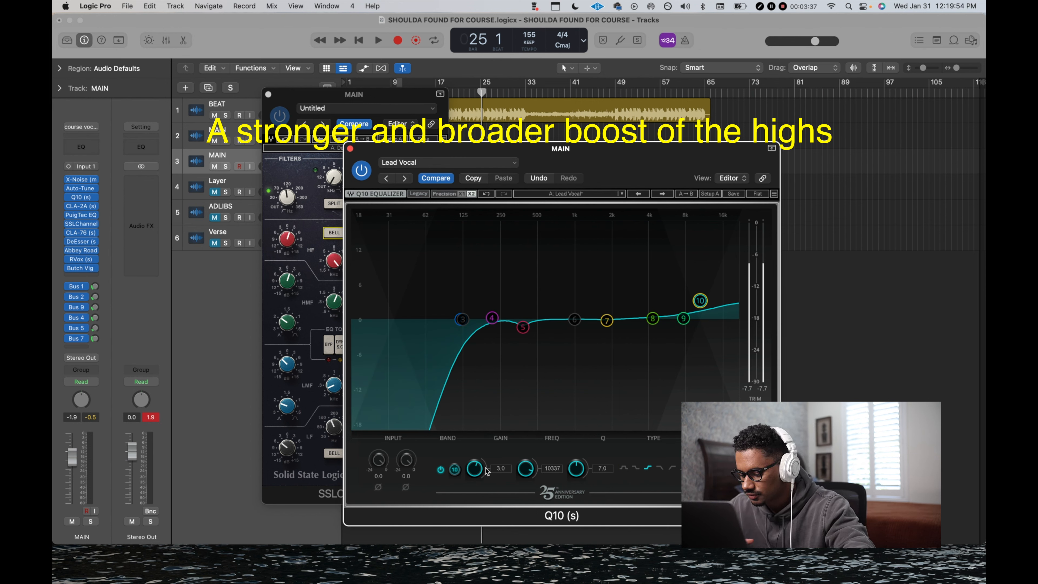
pyautogui.click(440, 469)
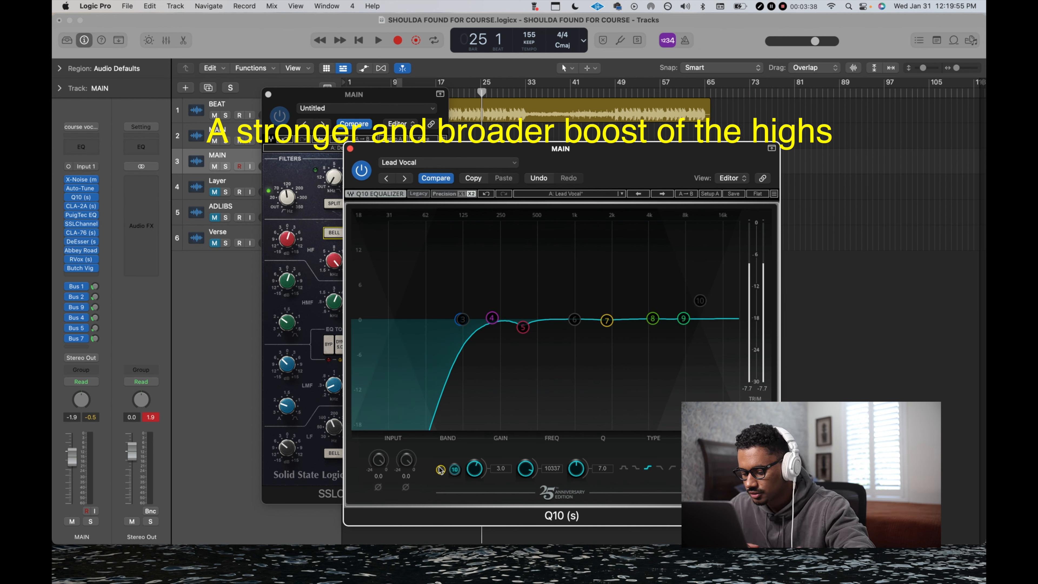
pyautogui.click(350, 149)
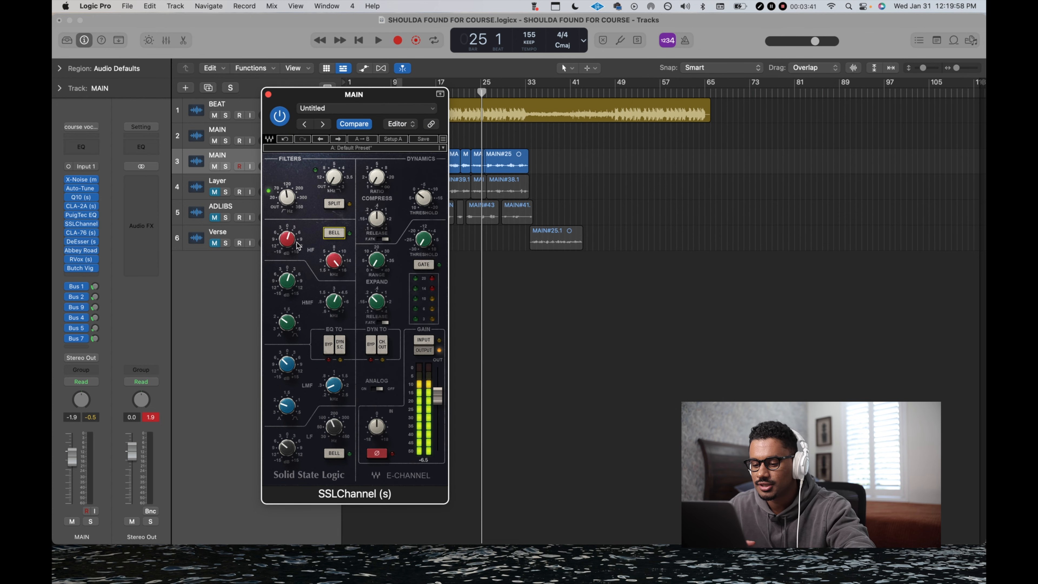
# Examine the HMF band's gain, frequency and bandwidth controls in the SSLChannel EQ.
pyautogui.click(291, 285)
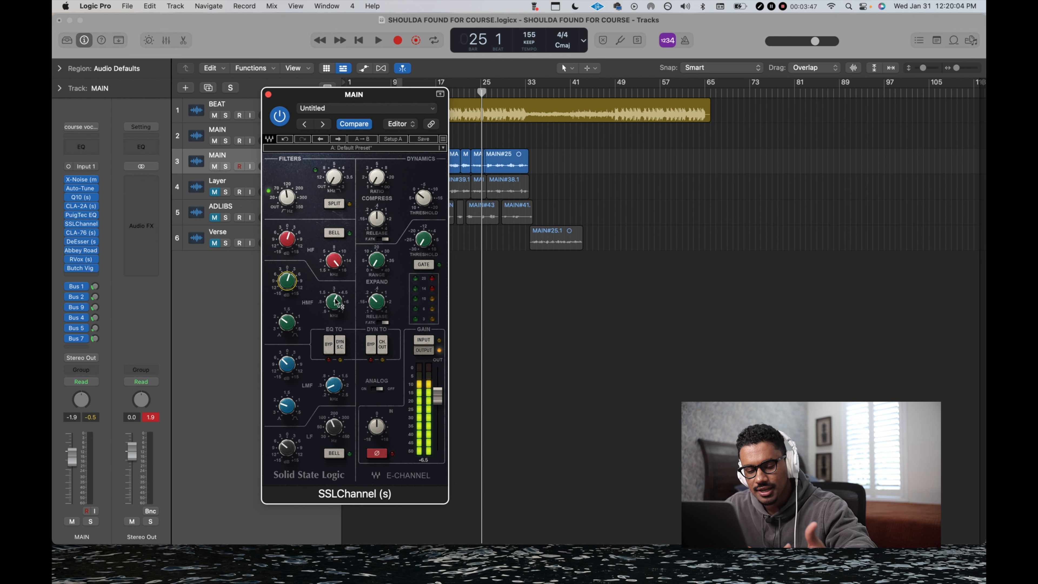
pyautogui.moveTo(336, 302)
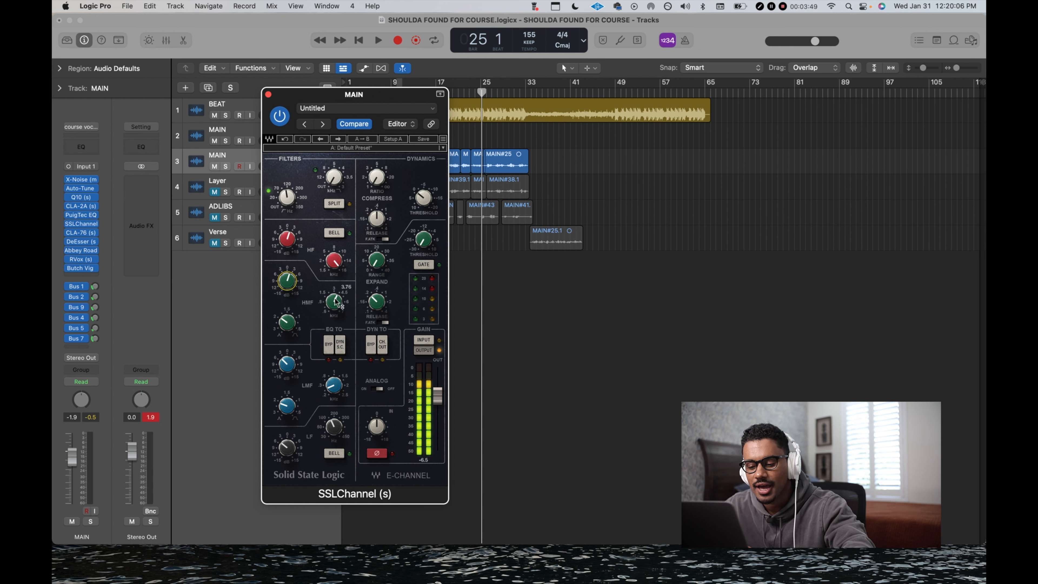
pyautogui.click(336, 302)
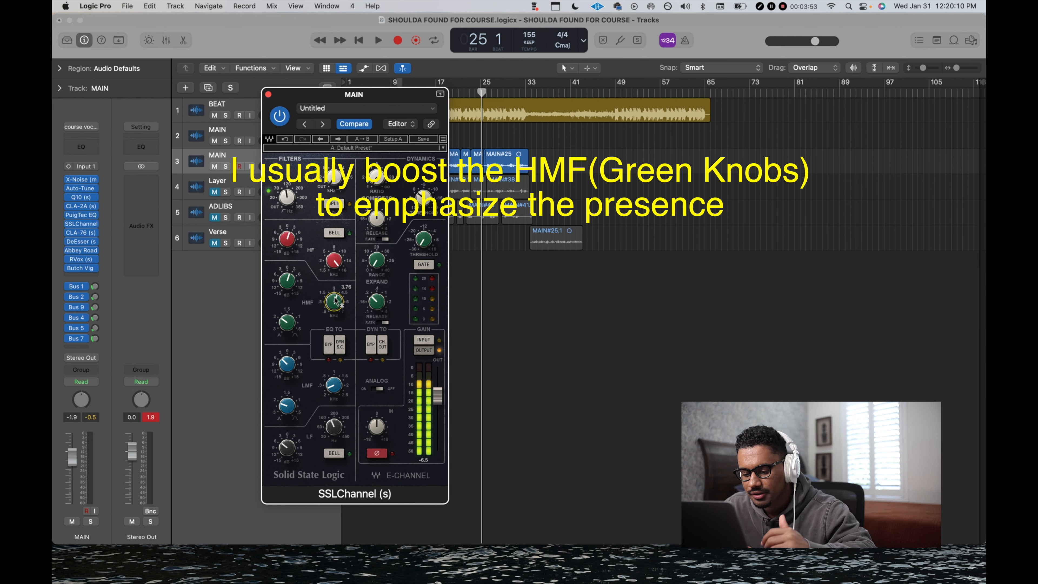
pyautogui.click(287, 281)
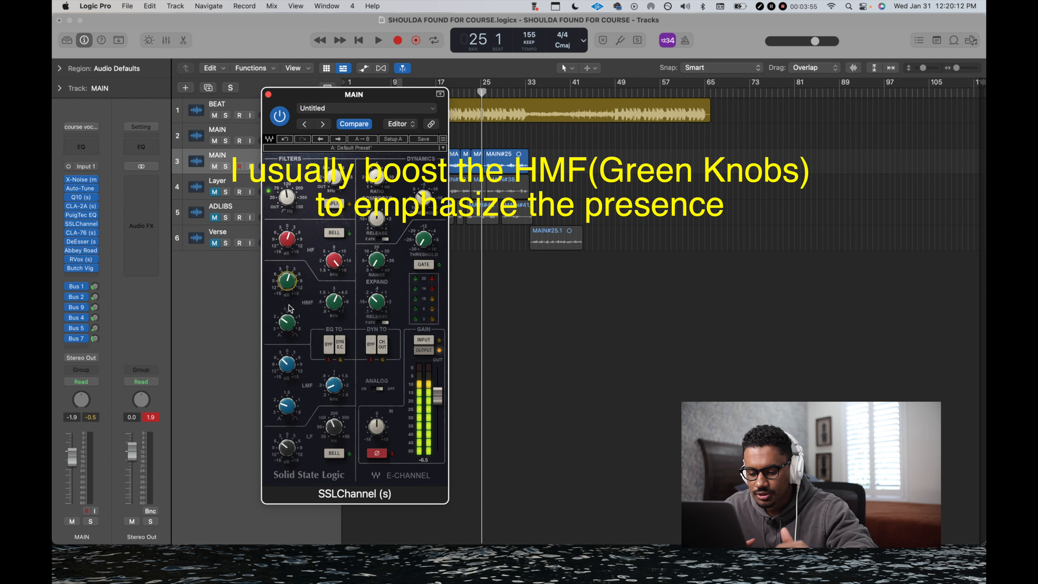
pyautogui.click(288, 322)
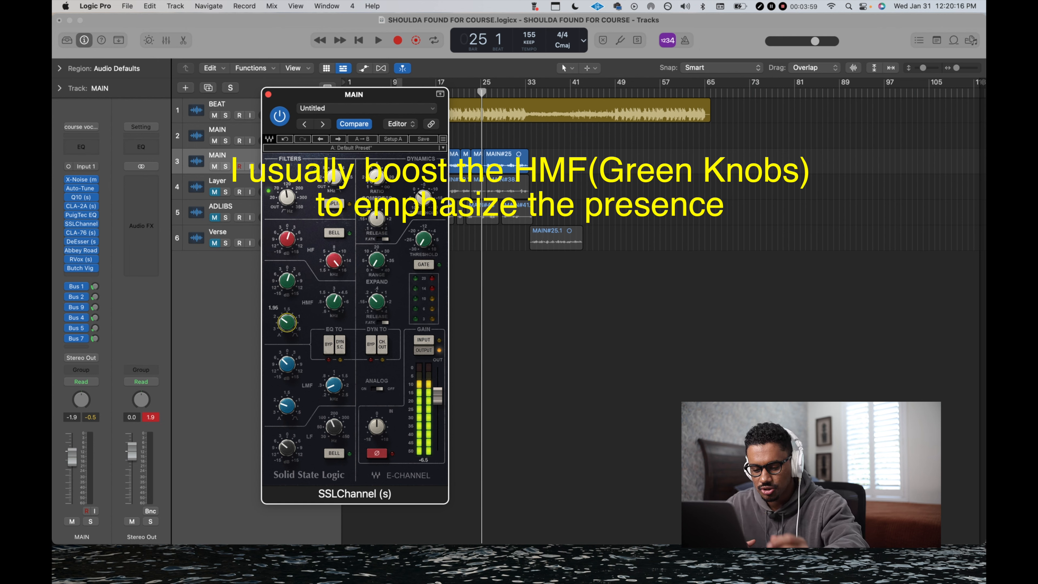
pyautogui.moveTo(287, 322); pyautogui.dragTo(287, 323)
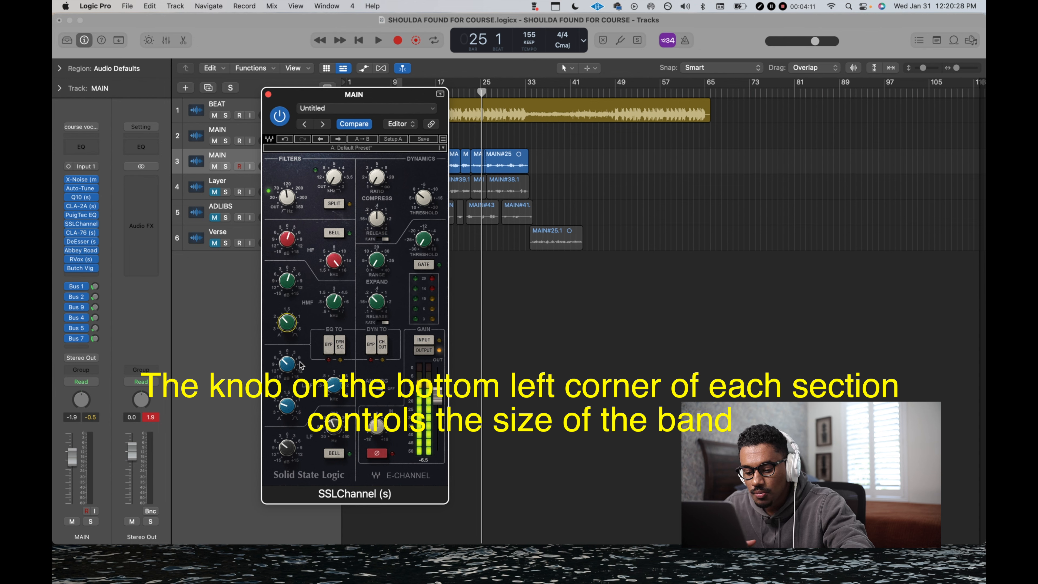
# Examine the LMF band's bandwidth, frequency and gain controls in the SSLChannel EQ.
pyautogui.moveTo(277, 410); pyautogui.dragTo(277, 402)
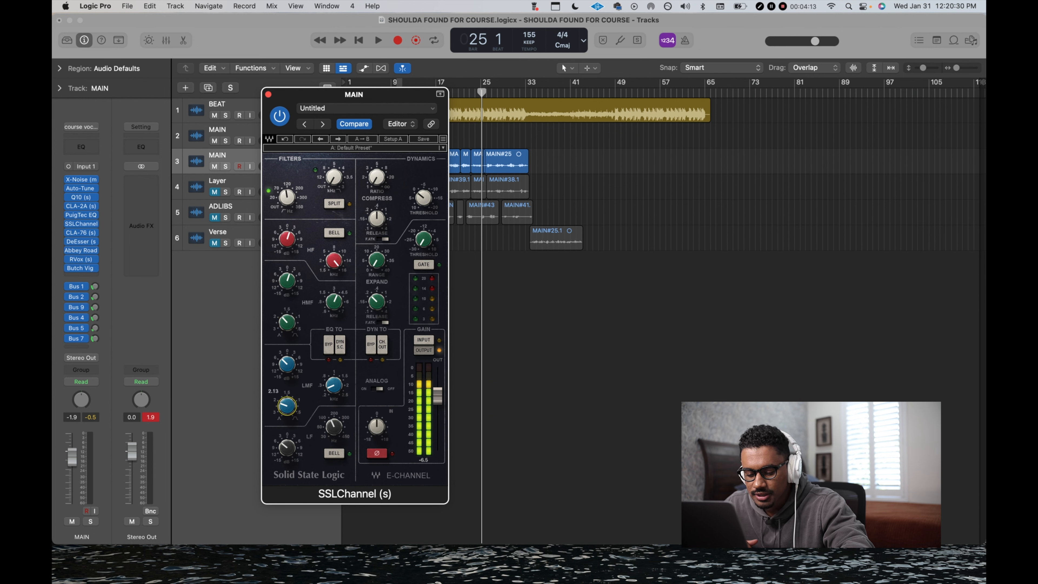
pyautogui.click(336, 387)
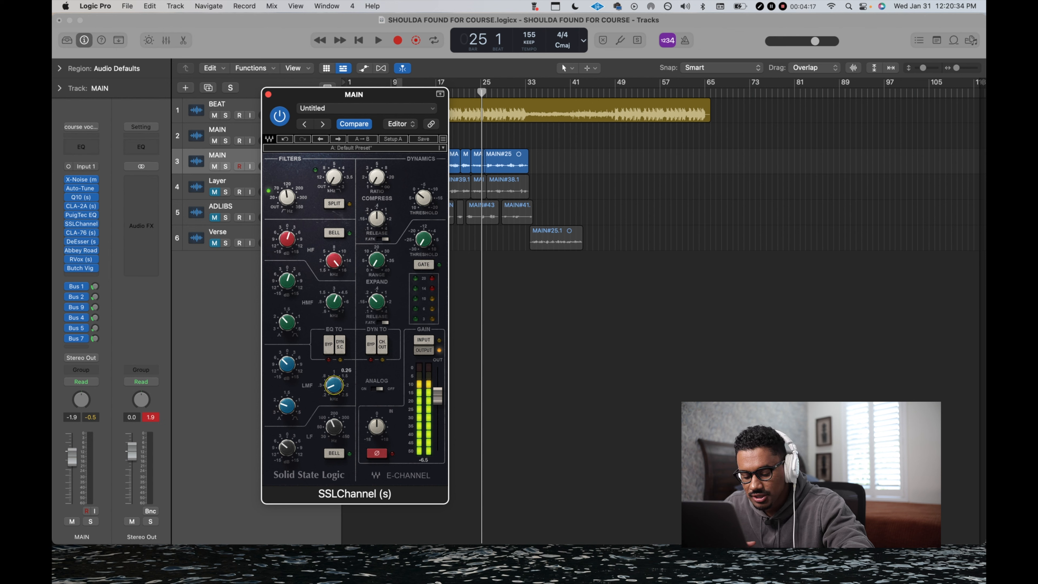
pyautogui.moveTo(287, 364); pyautogui.dragTo(287, 366)
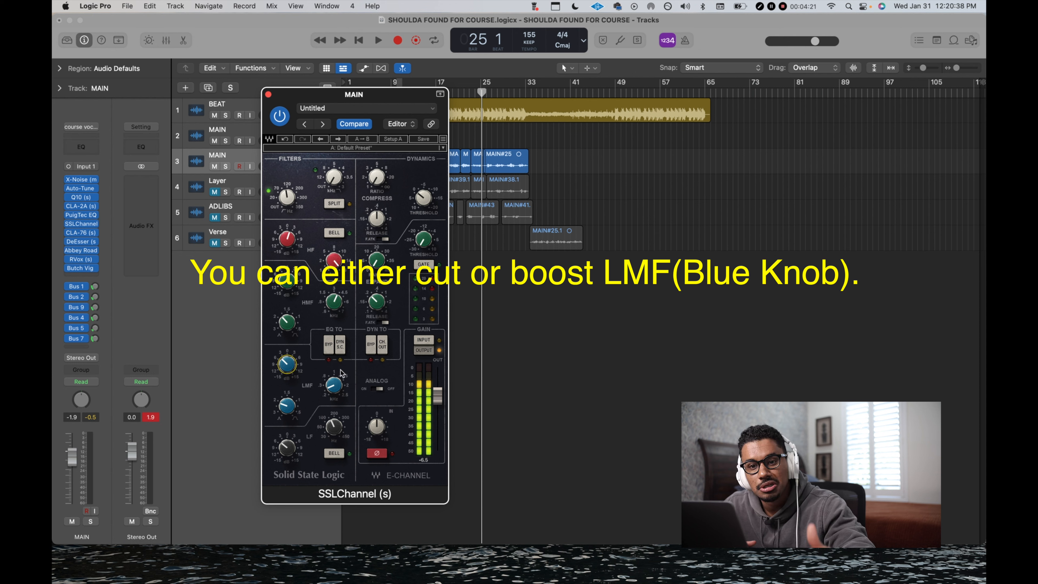
pyautogui.click(341, 392)
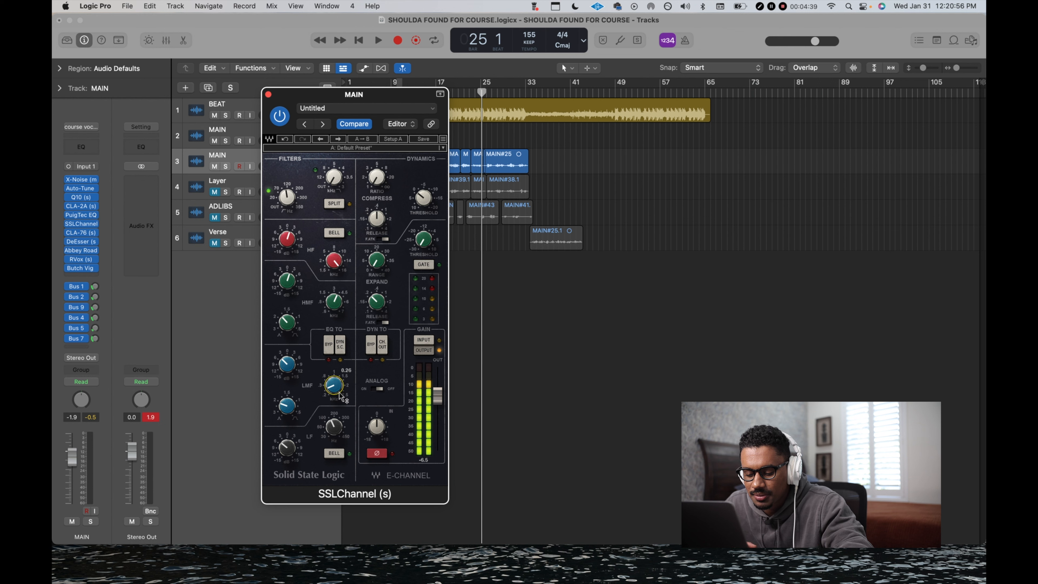
# Examine the LF band's gain and frequency controls in the SSLChannel EQ.
pyautogui.click(291, 449)
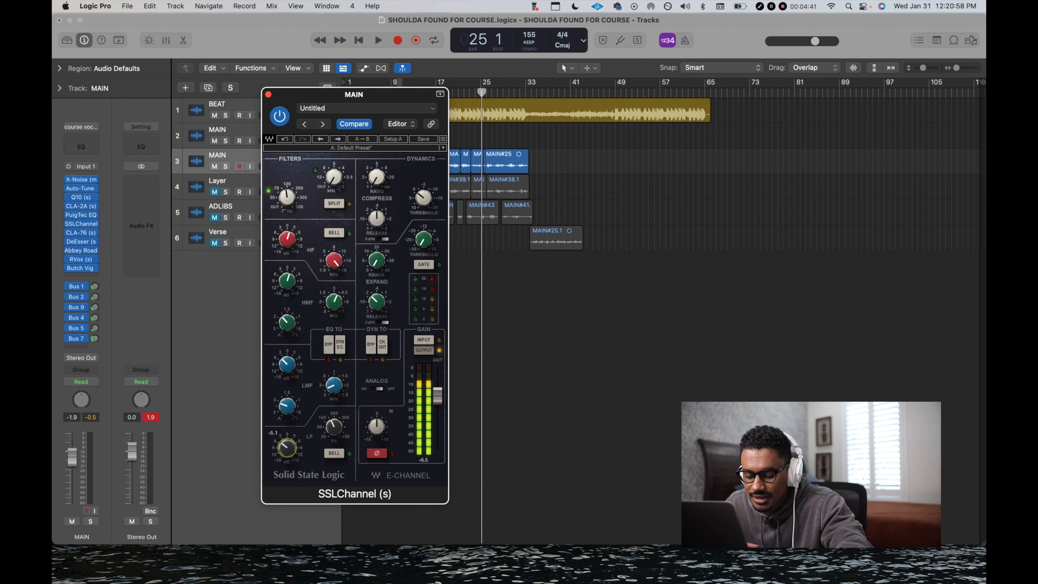
pyautogui.click(342, 437)
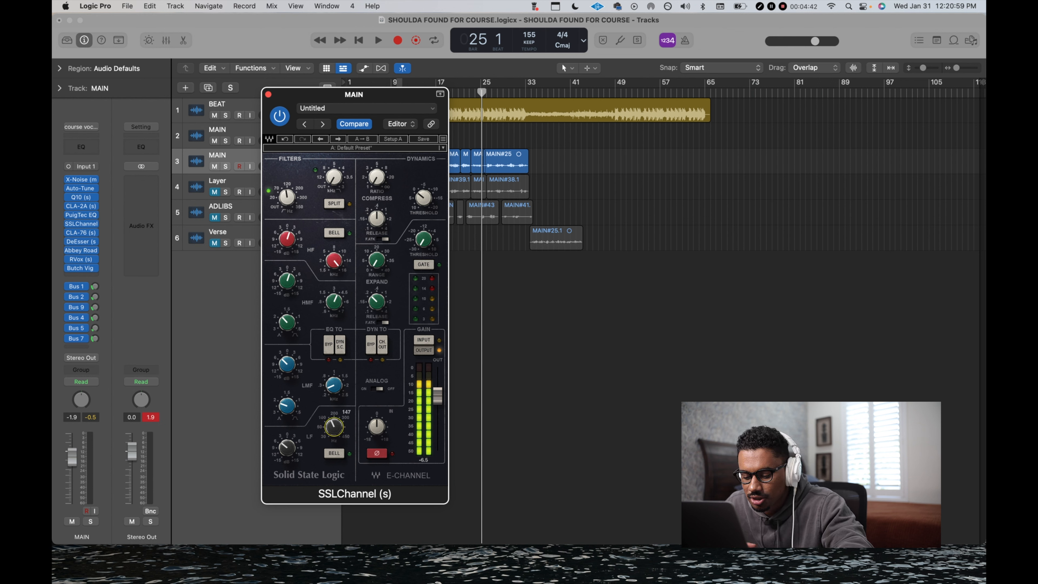
pyautogui.click(337, 433)
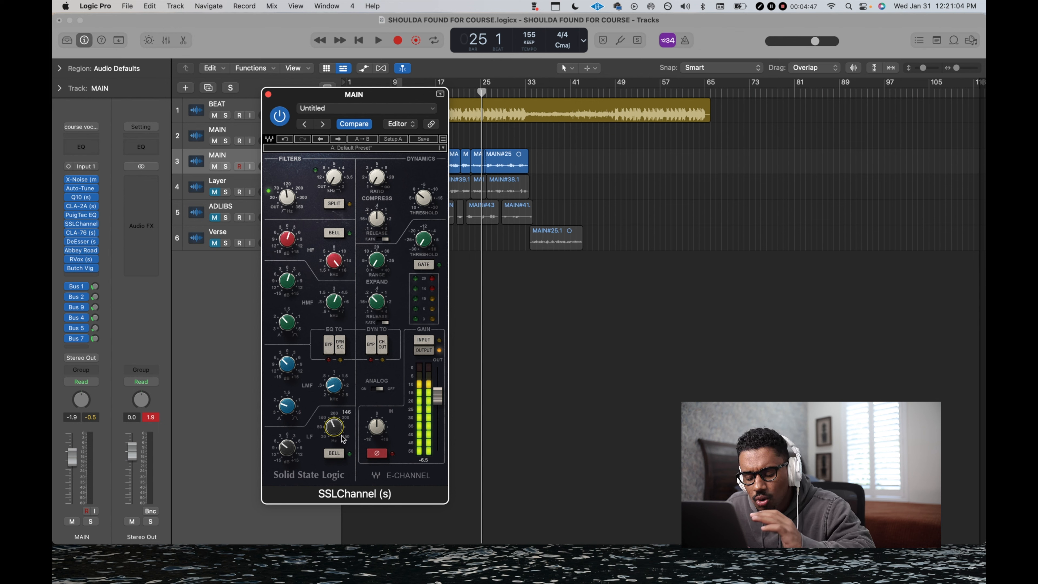
pyautogui.click(295, 448)
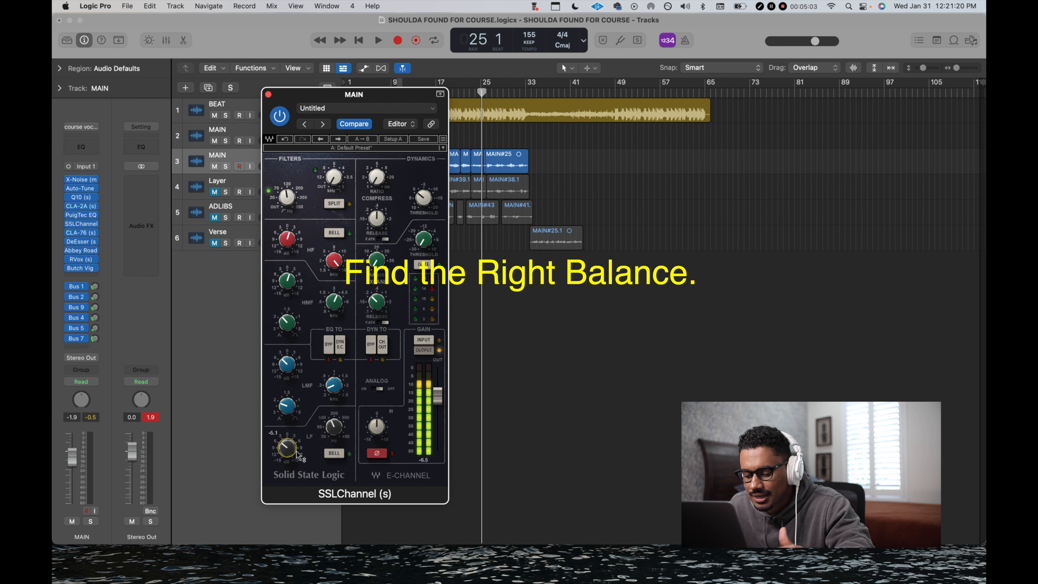
# Play the song from bar 10 and compare the vocal with SSLChannel enabled and bypassed, leaving the plug-in enabled and playback stopped.
pyautogui.moveTo(301, 94); pyautogui.dragTo(219, 75)
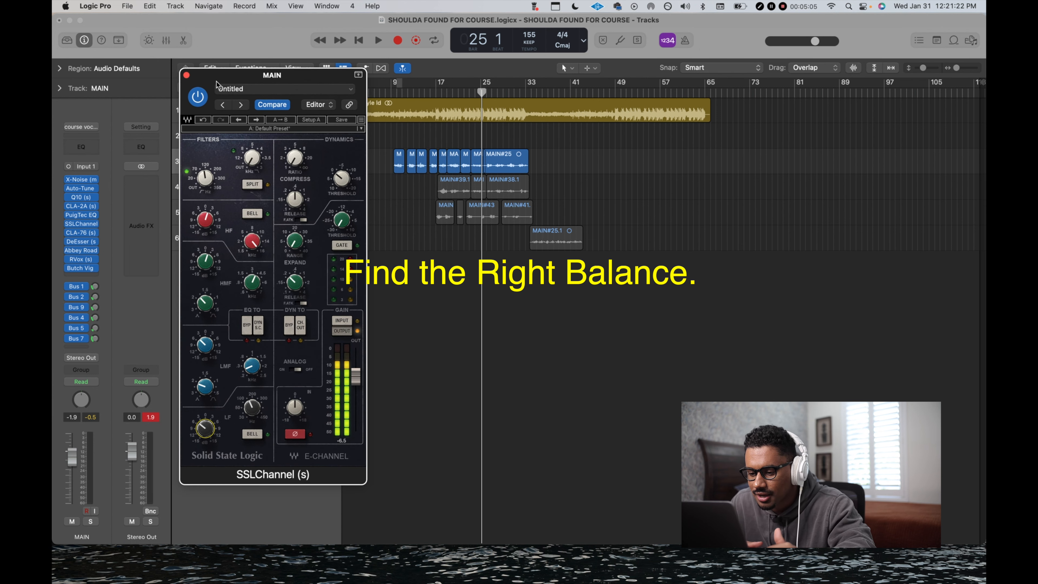
pyautogui.click(398, 90)
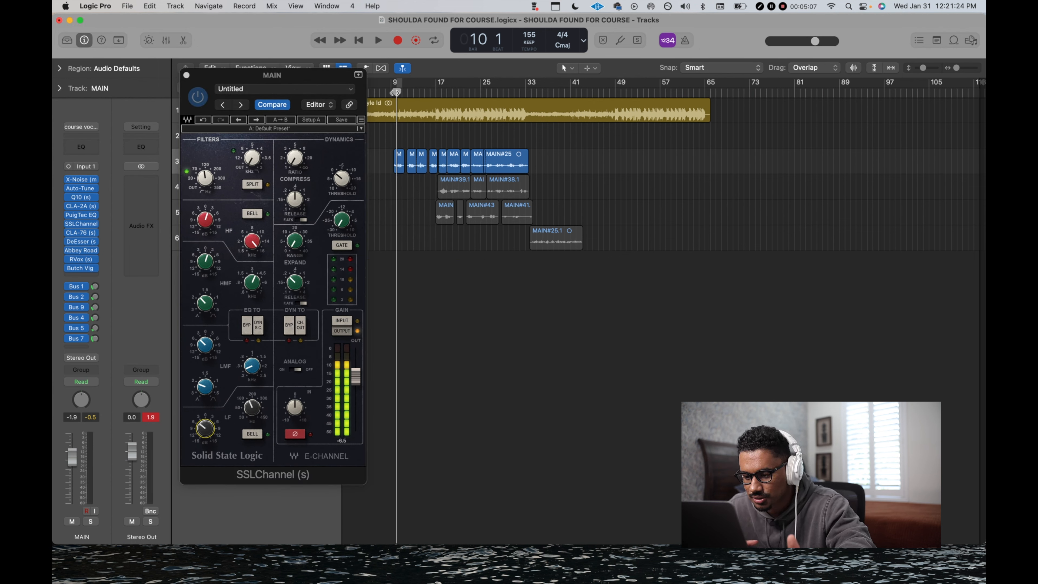
pyautogui.press('space')
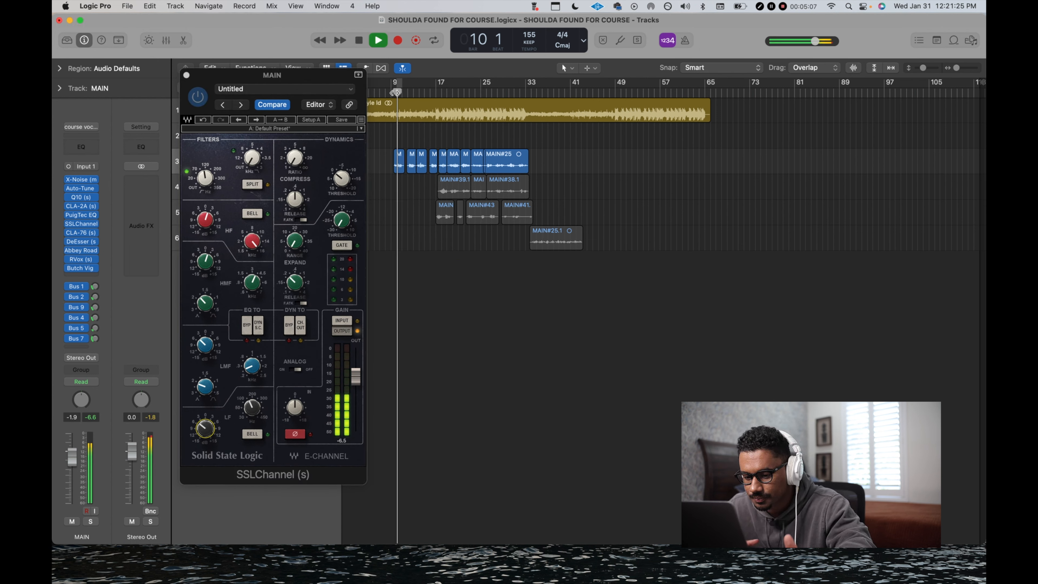
pyautogui.click(202, 99)
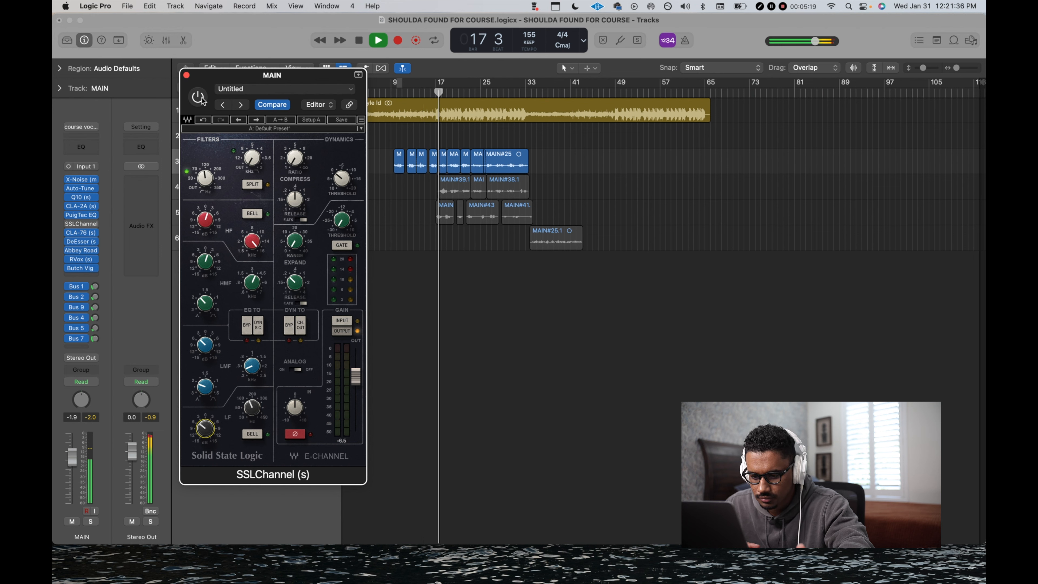
pyautogui.click(198, 97)
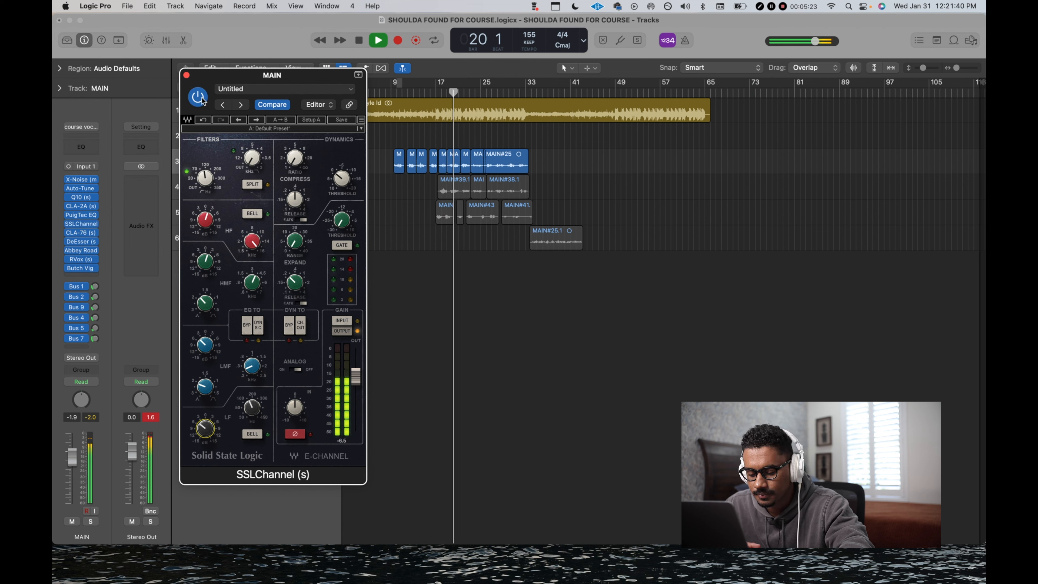
pyautogui.press('space')
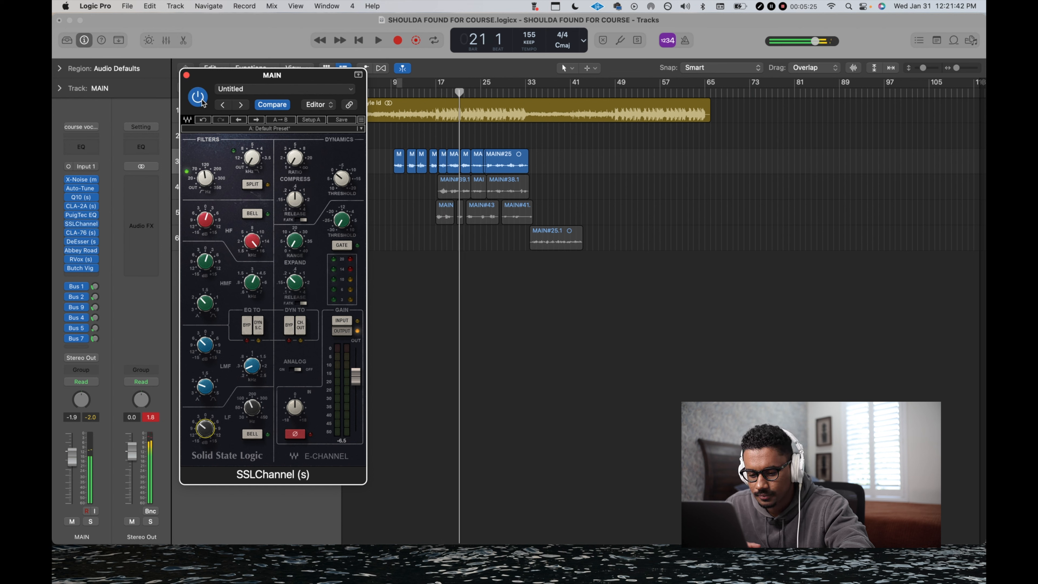
# Play the vocal from bar 21 while fine-tuning SSLChannel's HF gain to 1.9, stop playback, and check the HMF and HF gain settings.
pyautogui.moveTo(206, 221); pyautogui.dragTo(206, 214)
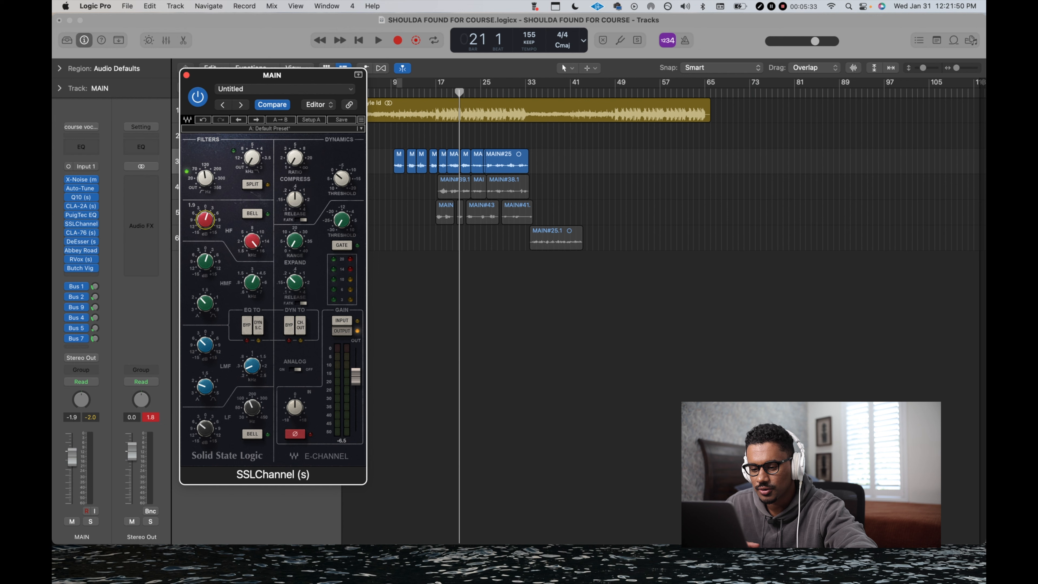
pyautogui.press('space')
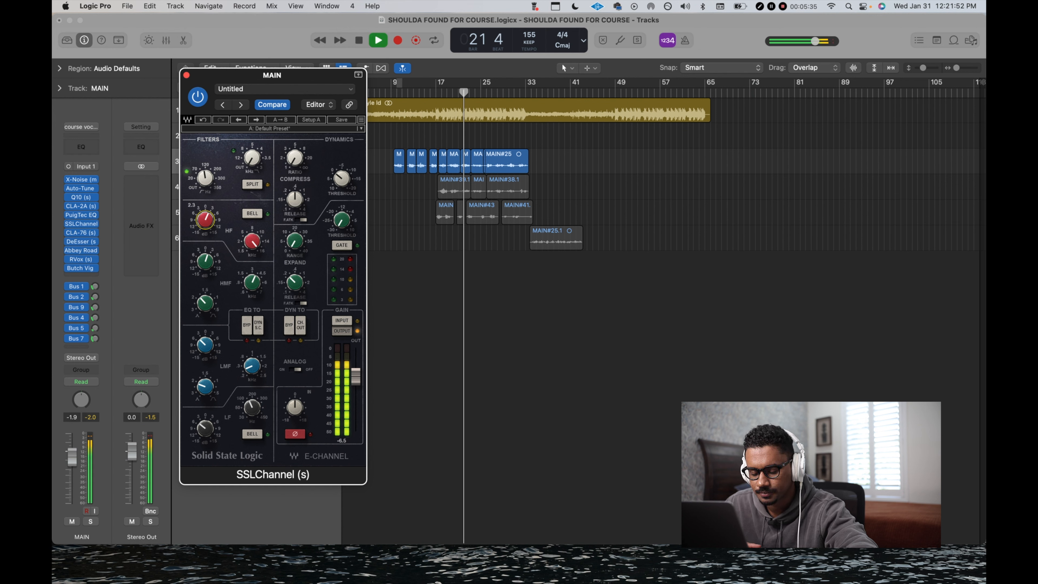
pyautogui.moveTo(205, 220); pyautogui.dragTo(205, 220)
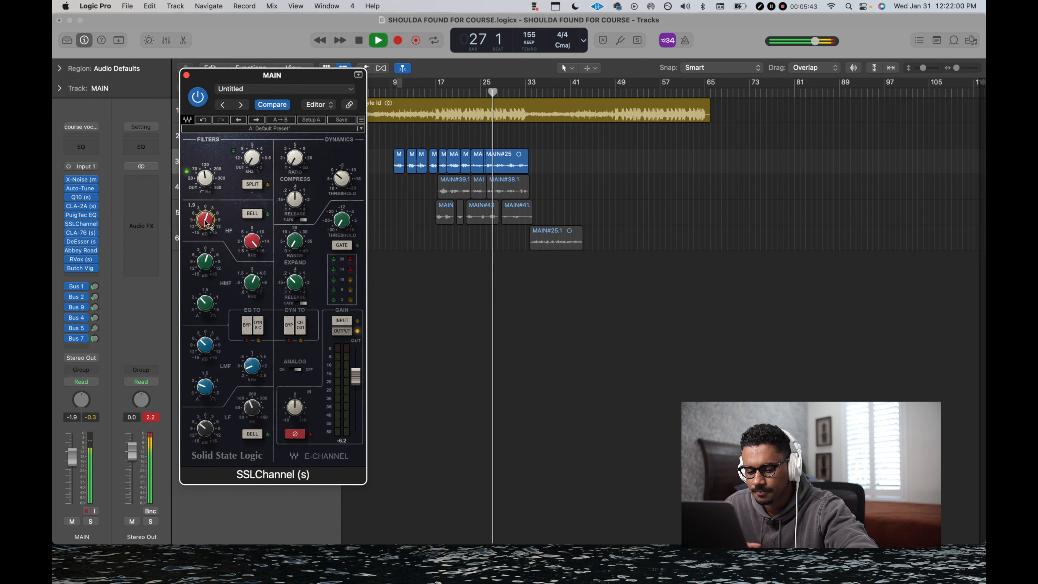
pyautogui.press('space')
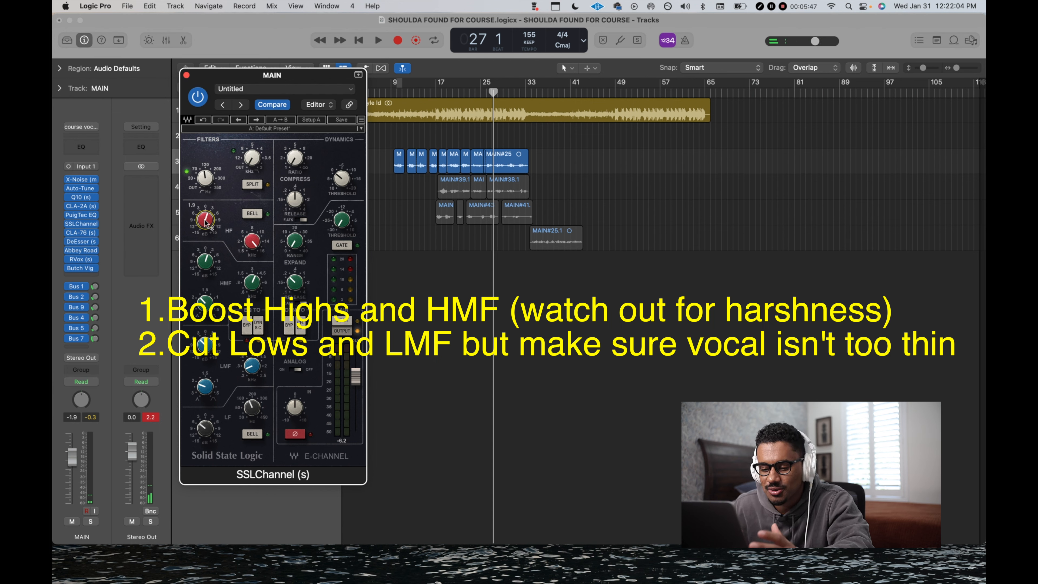
pyautogui.click(205, 262)
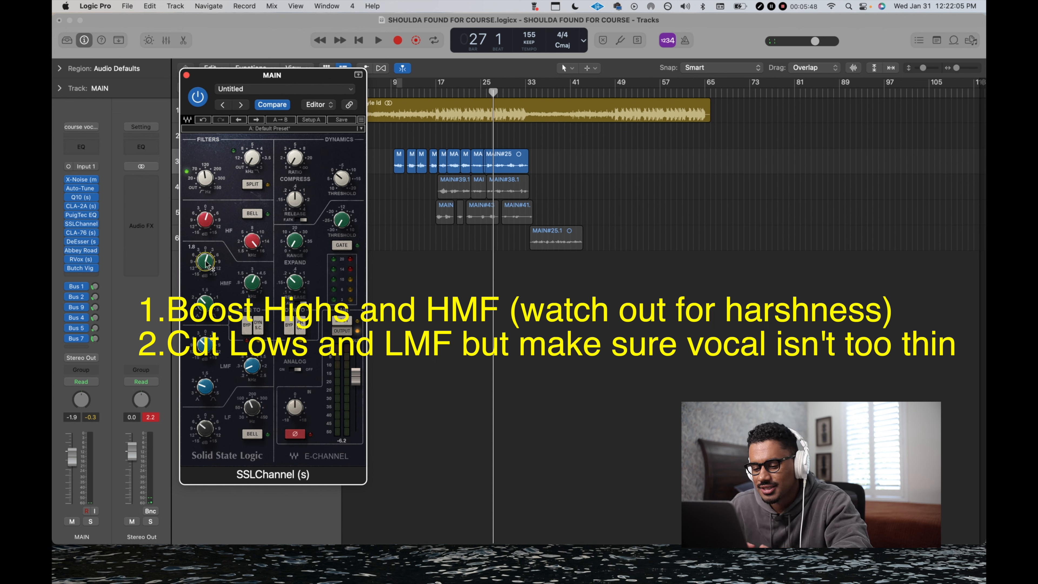
pyautogui.click(211, 220)
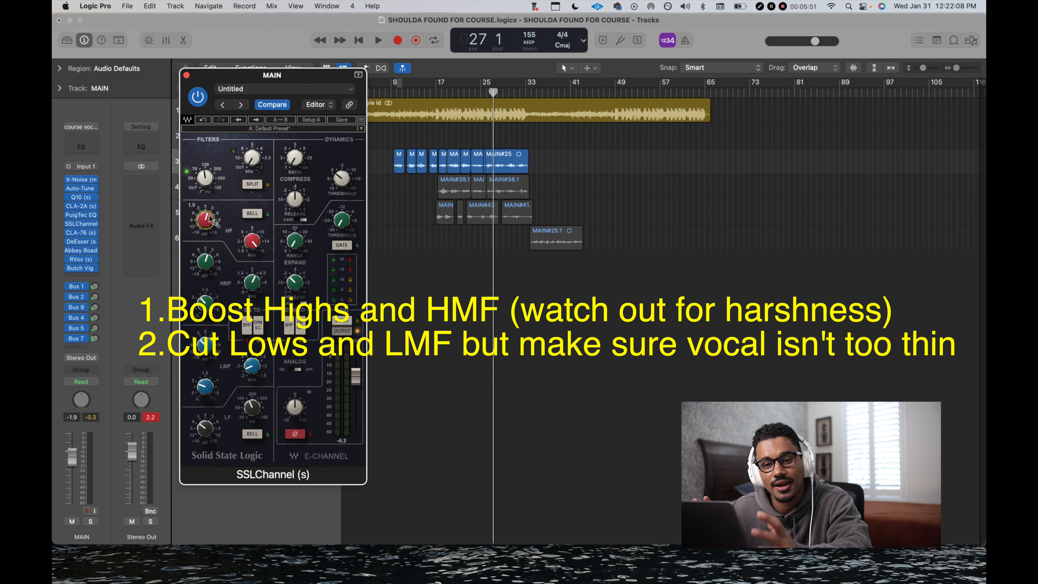